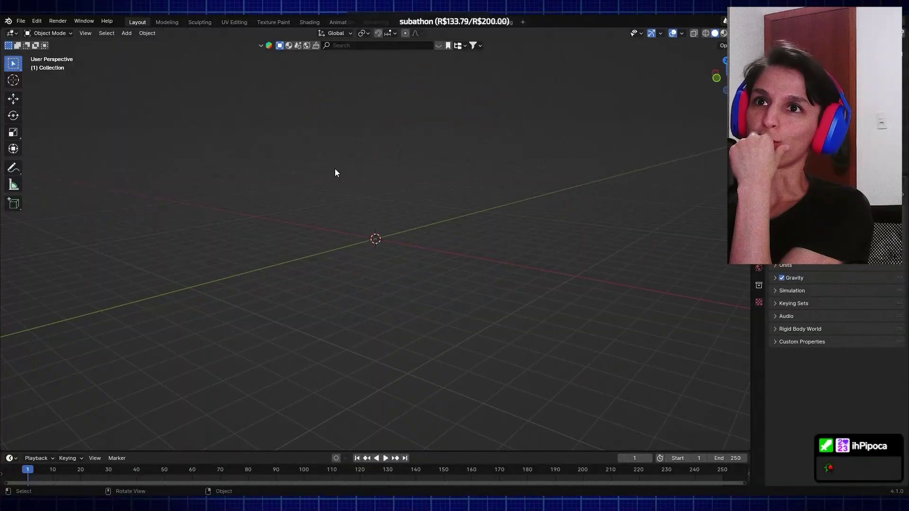
Step: Leave the empty Blender scene for ArtStation's 'flower wither' search results
left_click(889, 71)
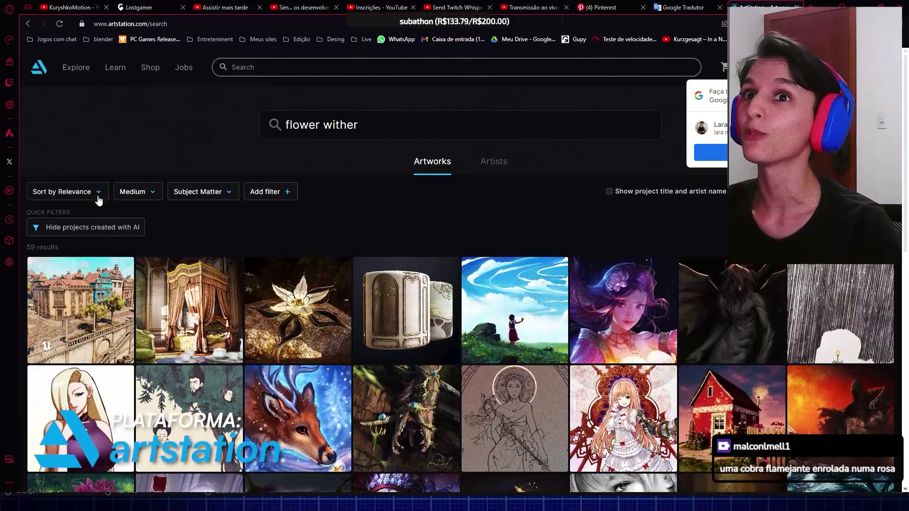
Step: Limit the ArtStation snake results to the Digital 3D medium and scroll through them
left_click(96, 194)
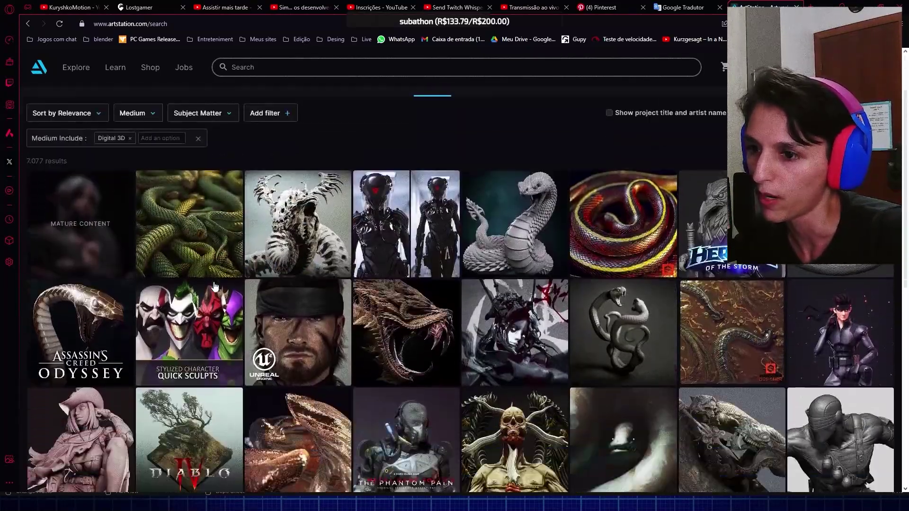
scroll(218, 279, "down", 2)
scroll(237, 256, "up", 3)
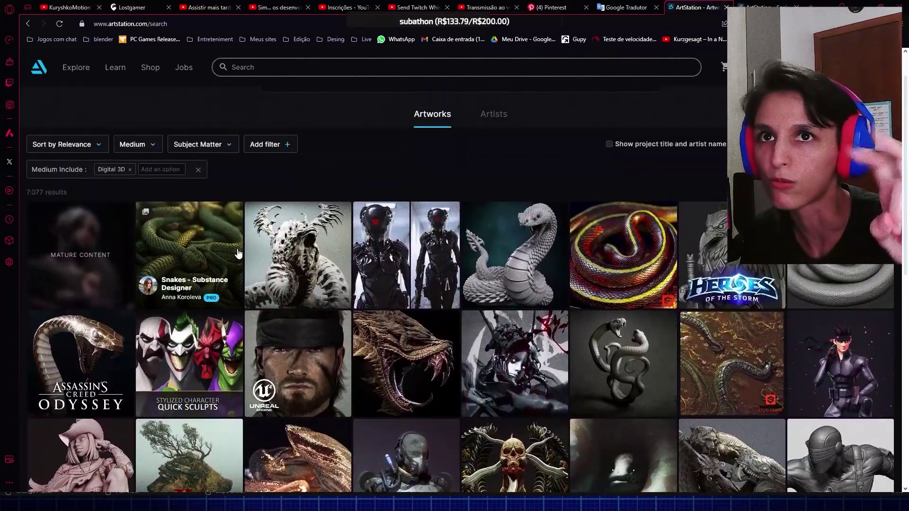
scroll(488, 351, "down", 3)
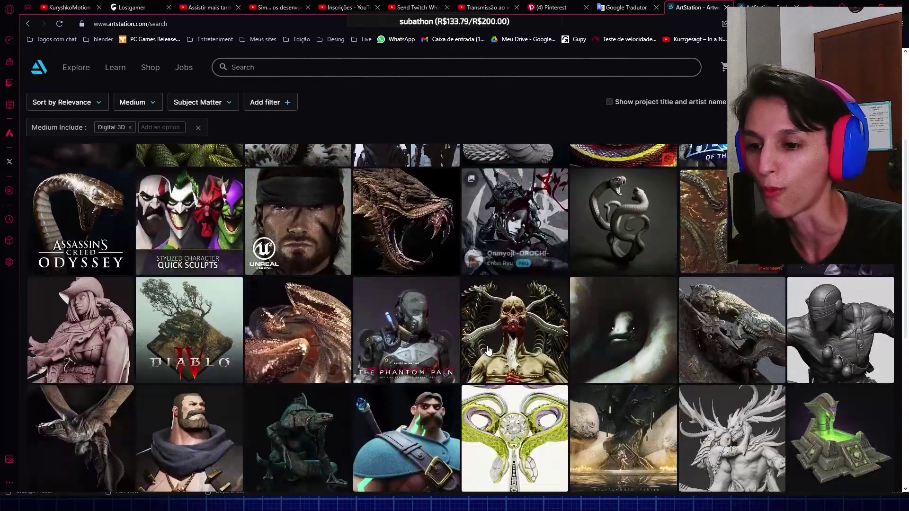
scroll(488, 351, "down", 4)
scroll(488, 351, "down", 3)
scroll(487, 350, "down", 2)
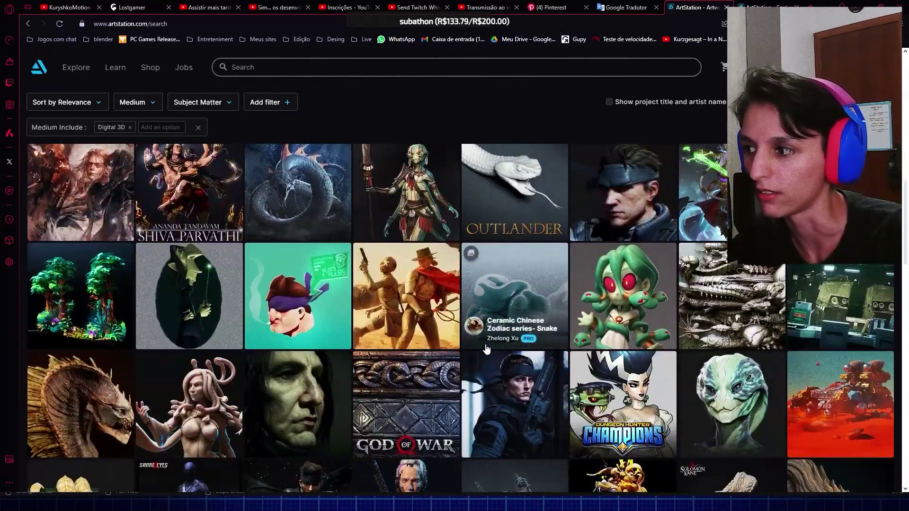
scroll(486, 349, "down", 5)
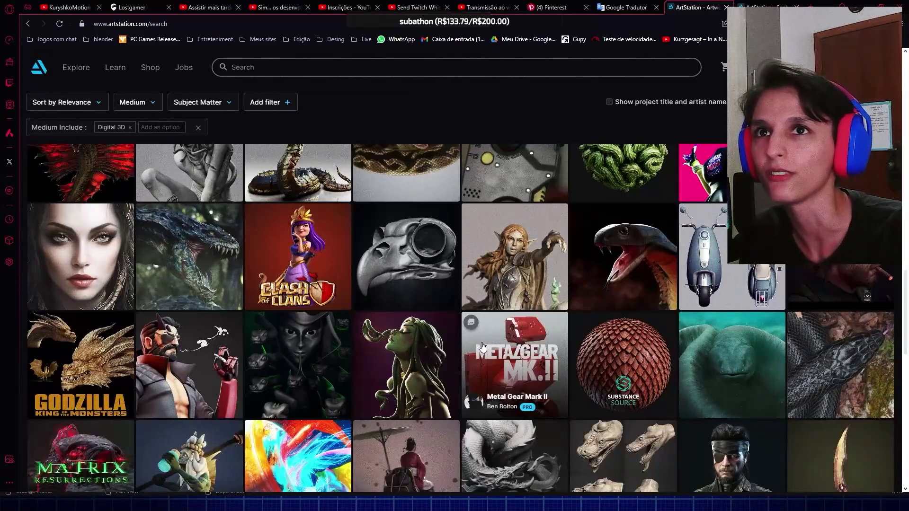
scroll(482, 347, "down", 3)
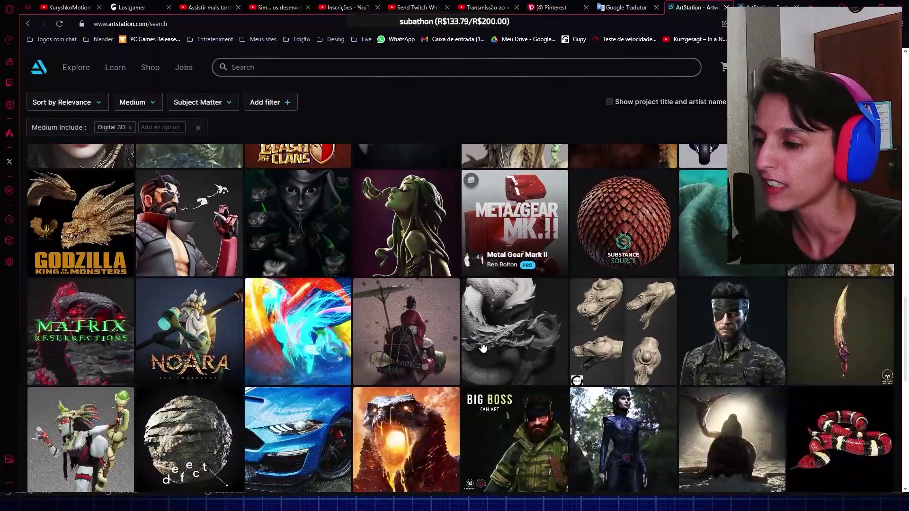
scroll(483, 347, "down", 3)
scroll(482, 347, "down", 2)
scroll(483, 347, "down", 1)
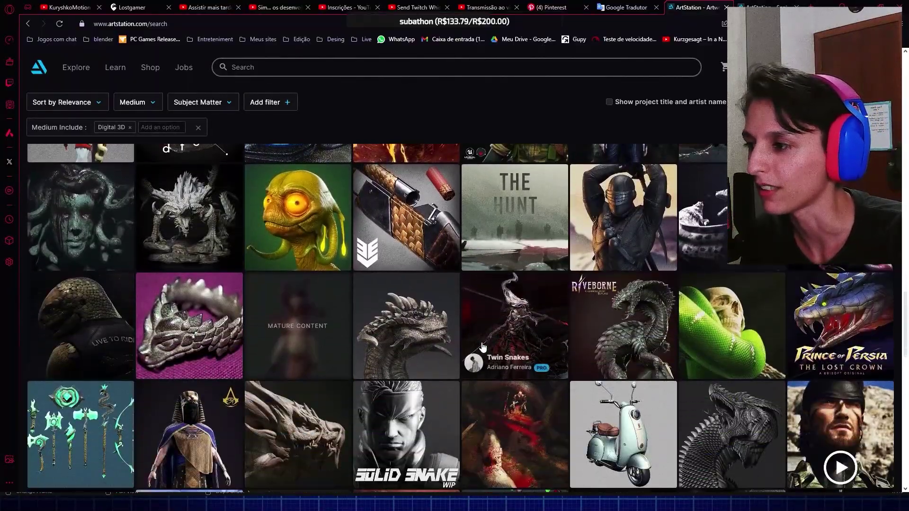
scroll(482, 347, "down", 5)
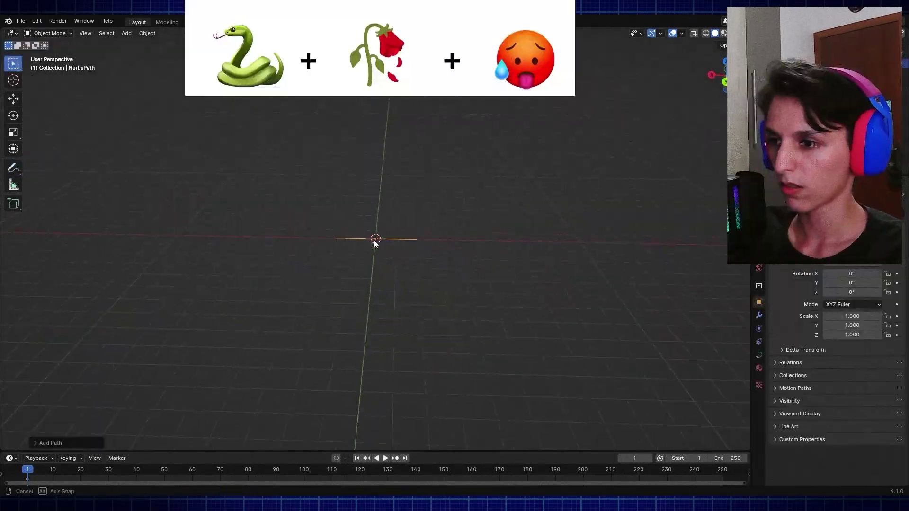
Step: Move the NURBS path's bottom and upper-left control points along Y
key("g")
key("y")
left_click(411, 268)
key("g")
key("y")
left_click(405, 264)
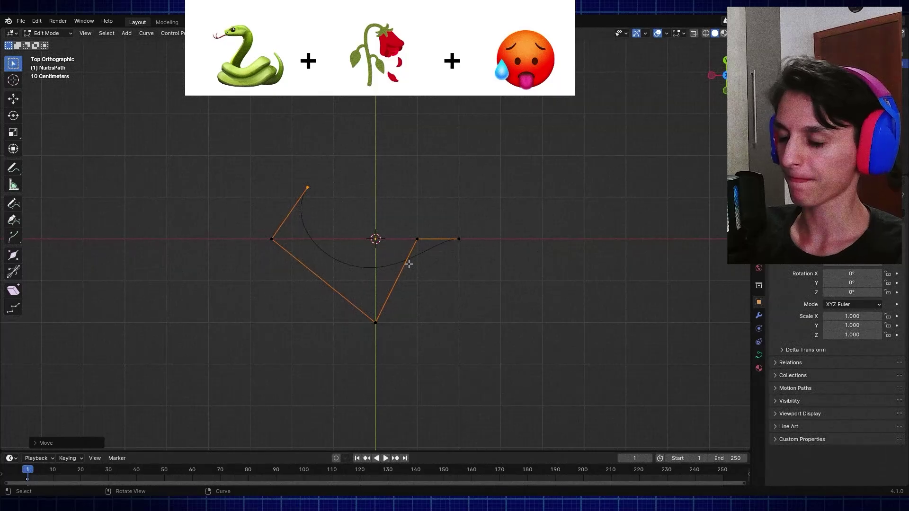
key("g")
key("Escape")
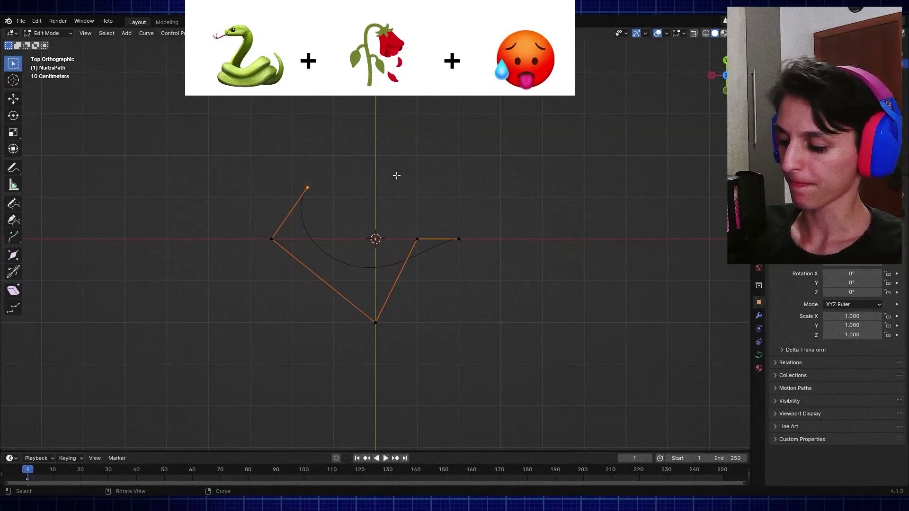
Step: Extrude a new end control point and reposition points to start the coil
key("e")
left_click(394, 154)
key("g")
left_click(446, 203)
key("g")
left_click(335, 191)
key("g")
left_click(383, 191)
Step: Pull the left point inward and raise the curve's endpoint up-right
key("g")
left_click(280, 257)
key("g")
left_click(576, 256)
mouse_move(576, 256)
middle_mouse_down()
mouse_move(437, 229)
mouse_move(418, 286)
middle_mouse_up()
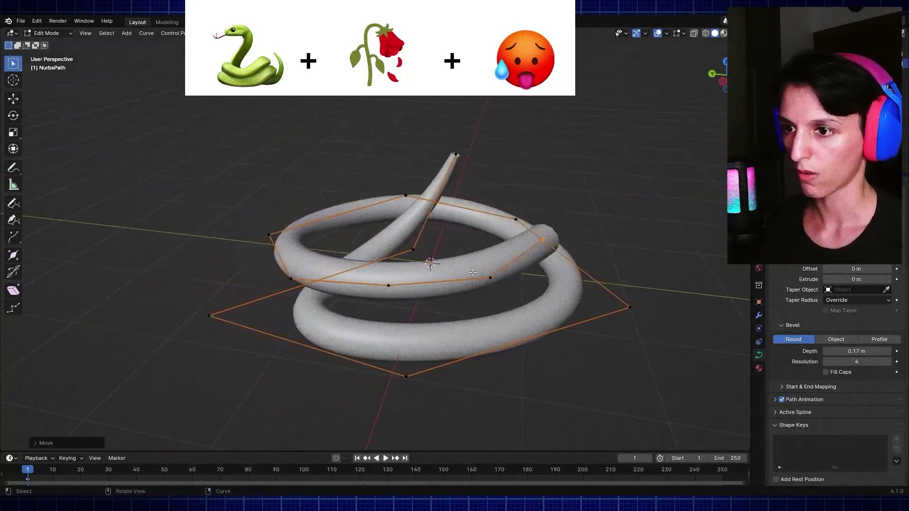
Step: Tighten the coil by moving its right corner control point inward
left_click(629, 307)
key("g")
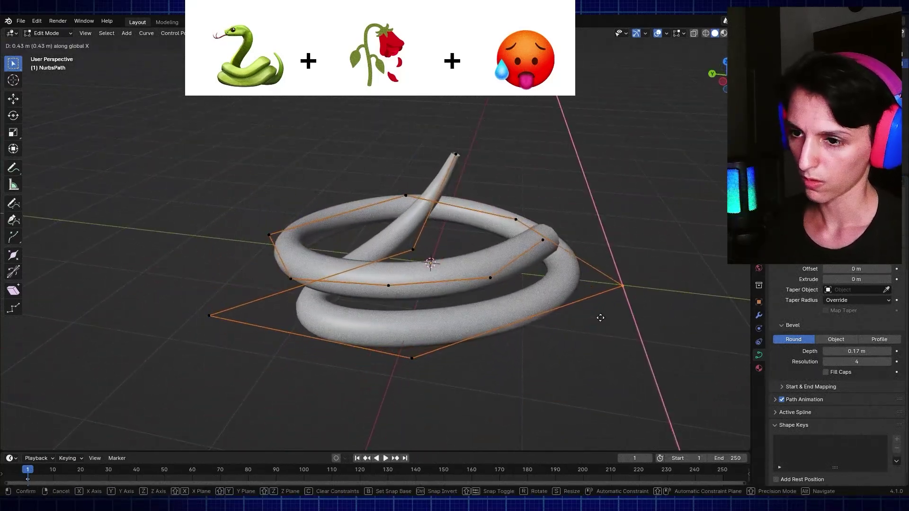
left_click(566, 318)
scroll(306, 307, "up", 5)
mouse_move(432, 269)
middle_mouse_down()
mouse_move(142, 243)
mouse_move(357, 325)
middle_mouse_up()
Step: Lift the head-end control point upright in side view to raise the neck
left_click(393, 265)
key("g")
key("ctrl+KP_3")
key("x")
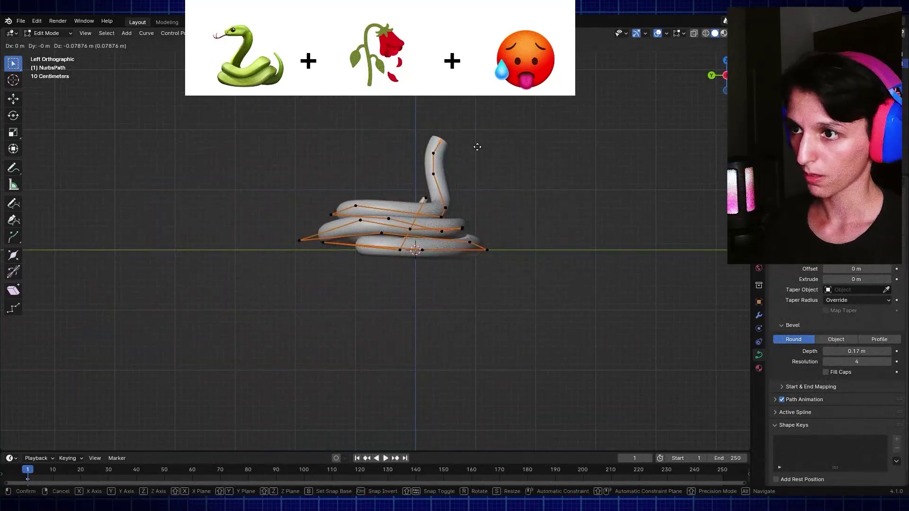
left_click(486, 145)
Step: Extrude the head forward in two steps and bevel its tip
key("e")
left_click(497, 145)
key("e")
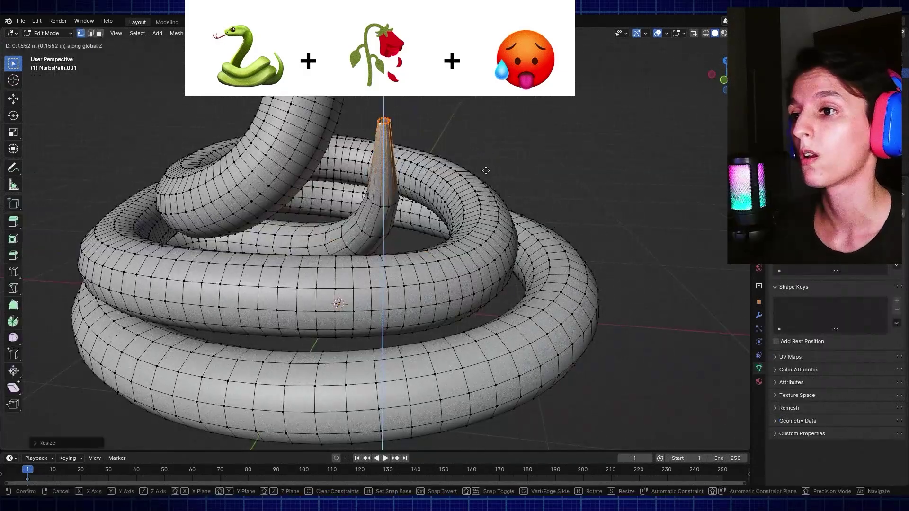
left_click(486, 171)
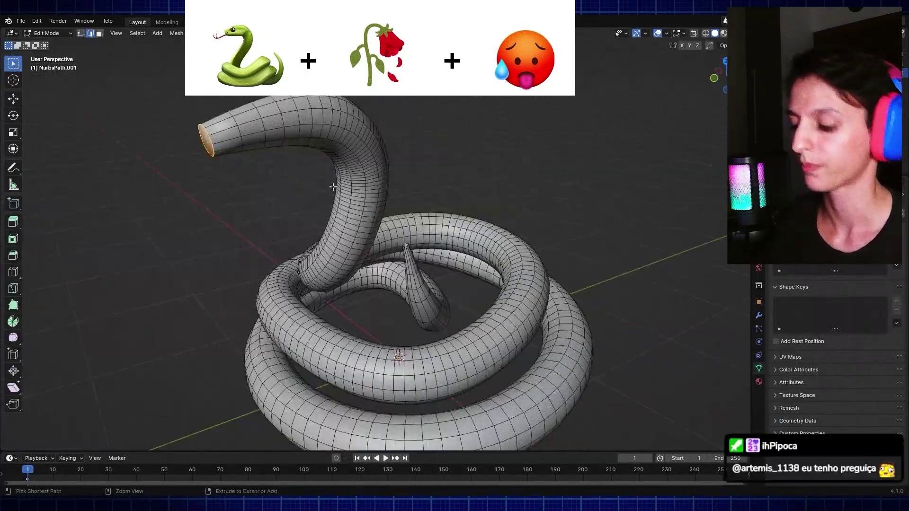
key("ctrl+b")
left_click(415, 167)
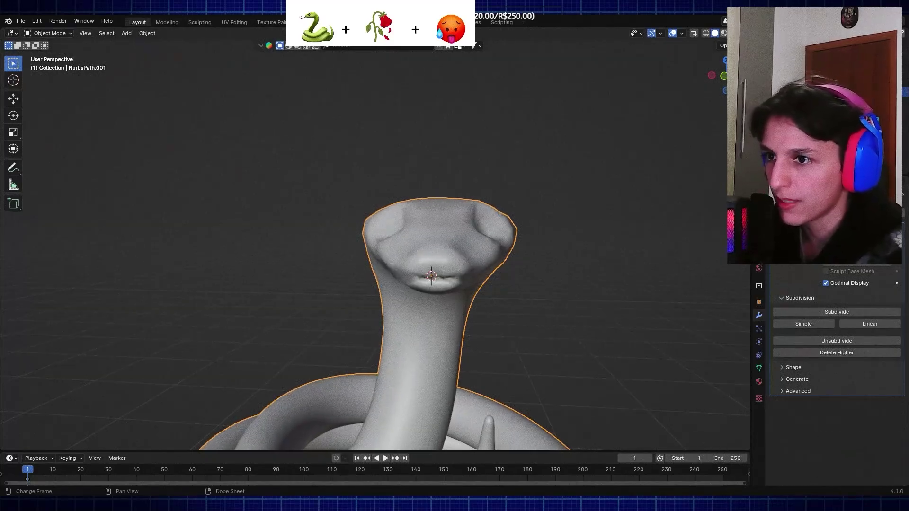
Step: Compare the head with the side reference, leave Edit Mode, and view it in perspective
mouse_move(479, 349)
middle_mouse_down()
mouse_move(456, 357)
mouse_move(367, 342)
mouse_move(487, 367)
mouse_move(610, 361)
mouse_move(557, 369)
middle_mouse_up()
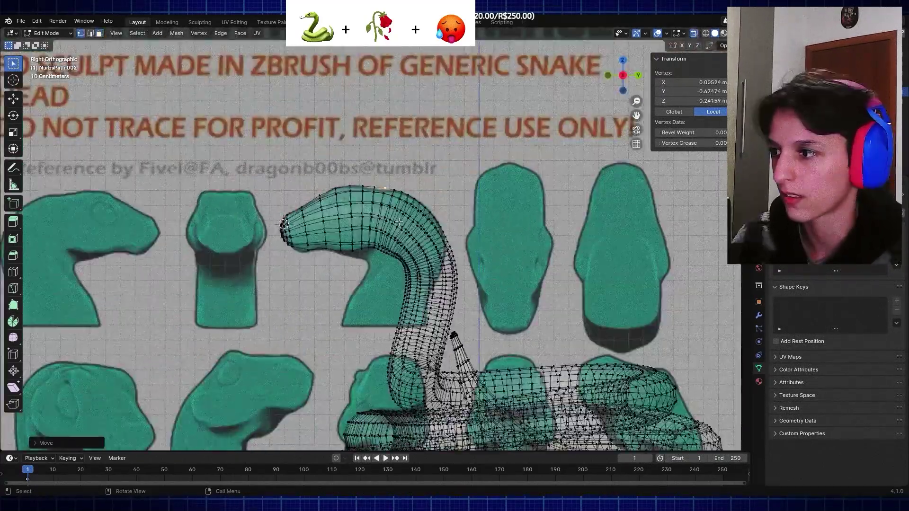
scroll(399, 222, "down", 1)
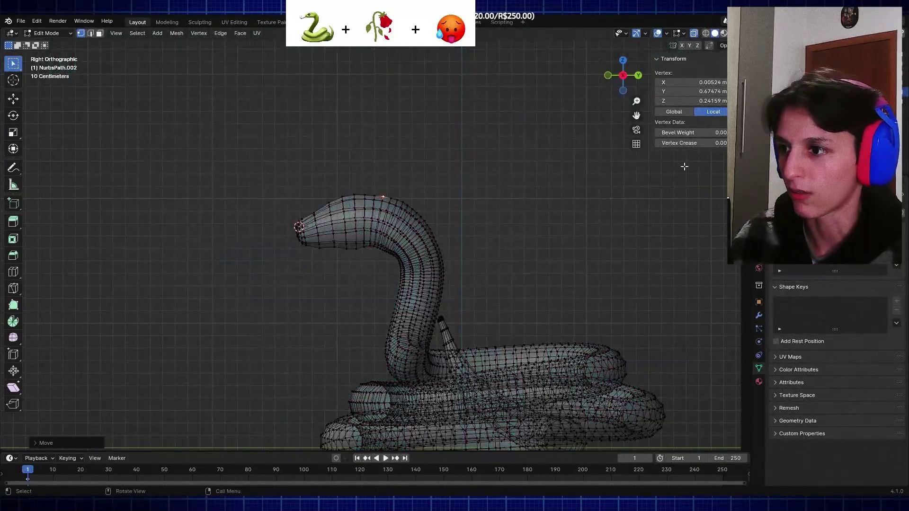
key("Tab")
mouse_move(513, 201)
middle_mouse_down()
mouse_move(272, 244)
mouse_move(557, 247)
mouse_move(321, 238)
mouse_move(467, 237)
mouse_move(212, 279)
middle_mouse_up()
scroll(557, 247, "up", 3)
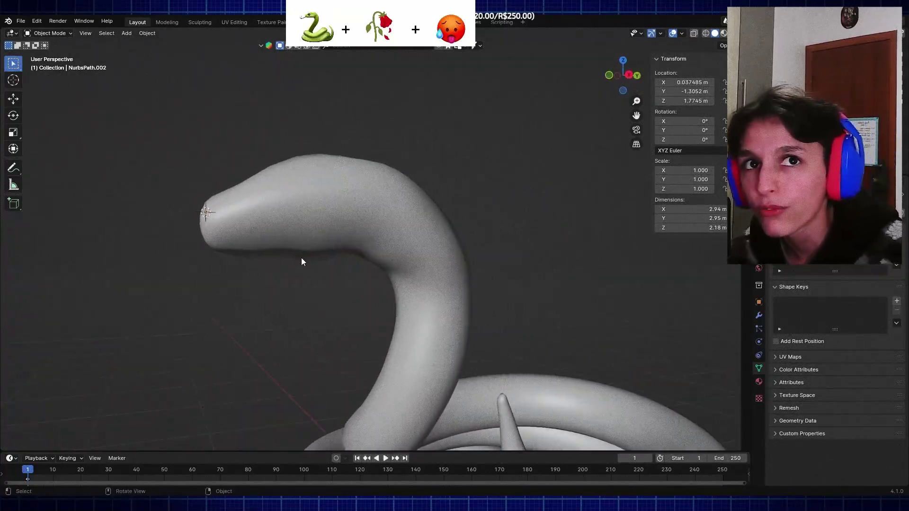
Step: Save the blend file and orbit around the whole coiled snake
key("ctrl")
key("ctrl+s")
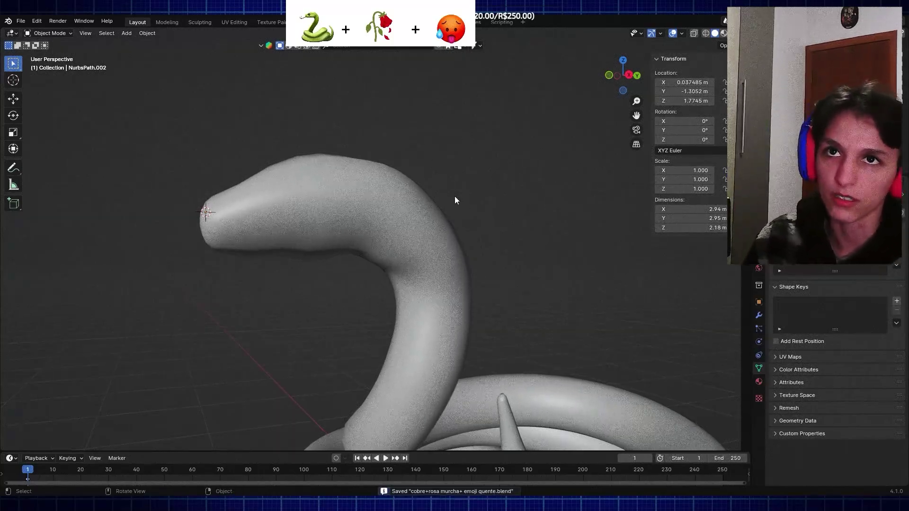
middle_click_drag(454, 196, 277, 283)
middle_click_drag(400, 355, 468, 362)
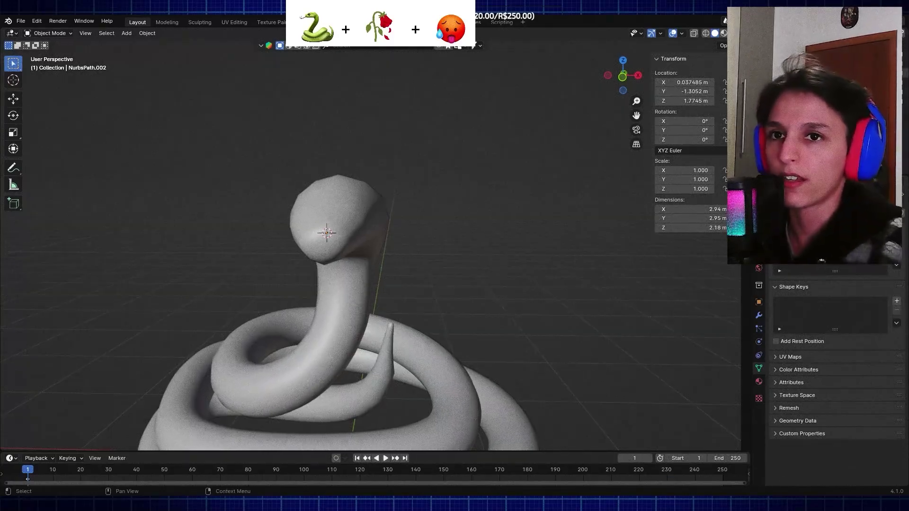
Step: Unhide the teal snake-head reference image and frame the view on it
key("alt+h")
middle_click_drag(527, 218, 394, 212)
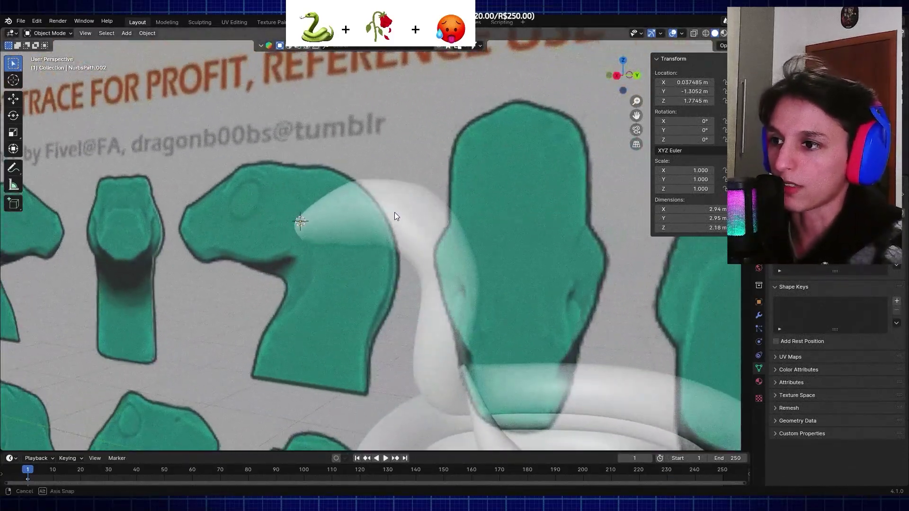
scroll(428, 226, "up", 3)
scroll(341, 228, "down", 5)
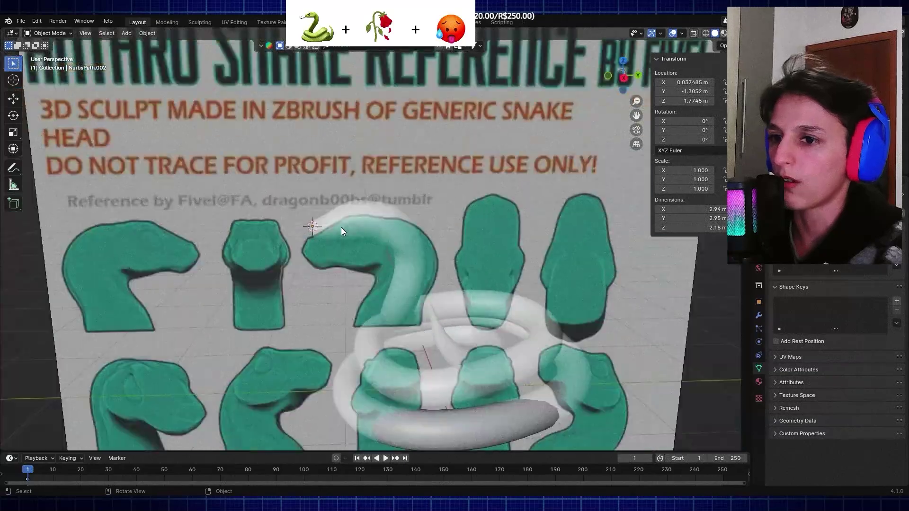
scroll(341, 228, "down", 1)
scroll(341, 228, "up", 6)
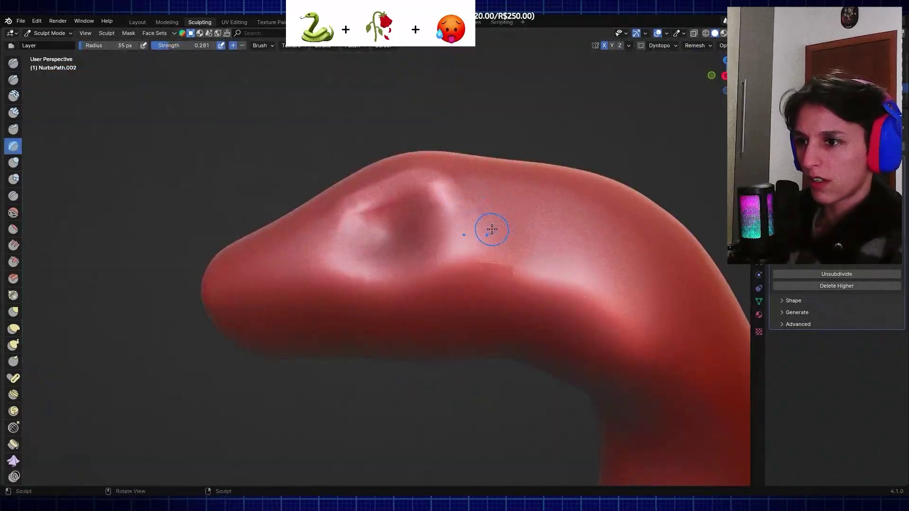
Step: Shrink the sculpt brush, orbit the head, and snap to a straight side view
key("f")
left_click(342, 217)
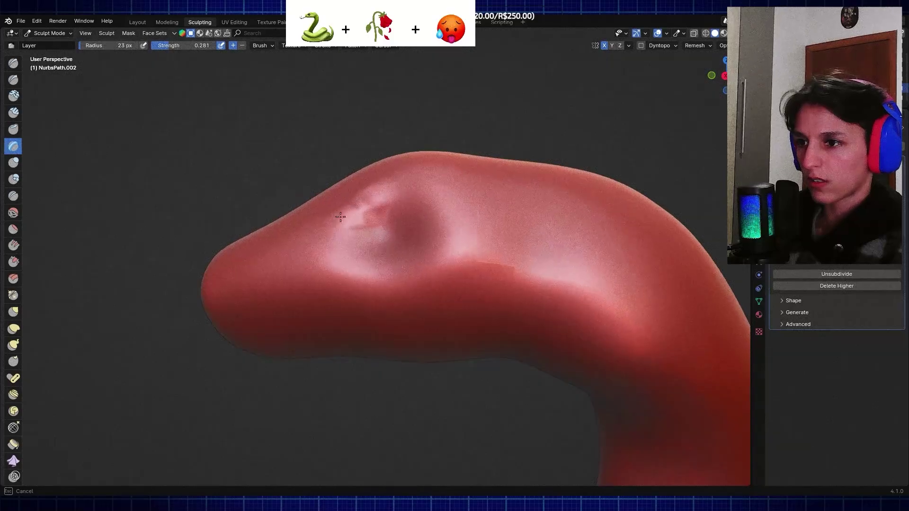
mouse_move(401, 189)
middle_mouse_down()
mouse_move(420, 184)
mouse_move(13, 296)
middle_mouse_up()
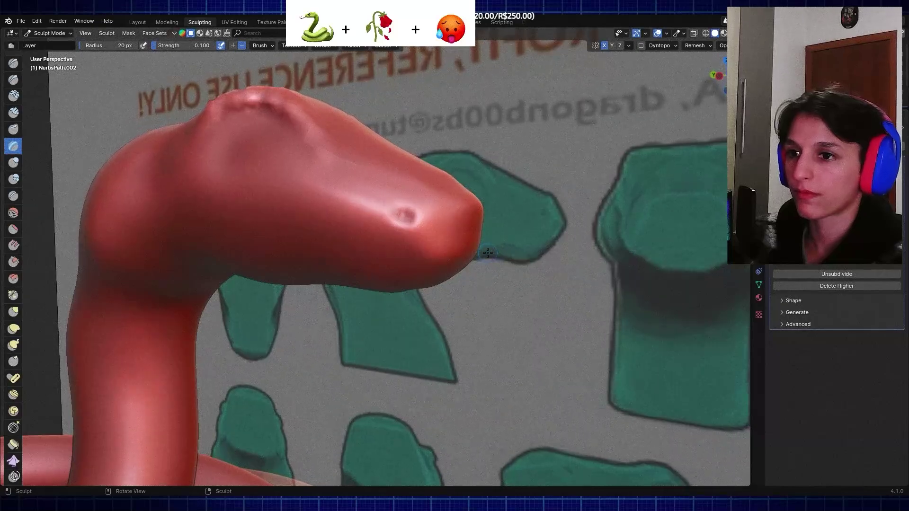
left_click(718, 77)
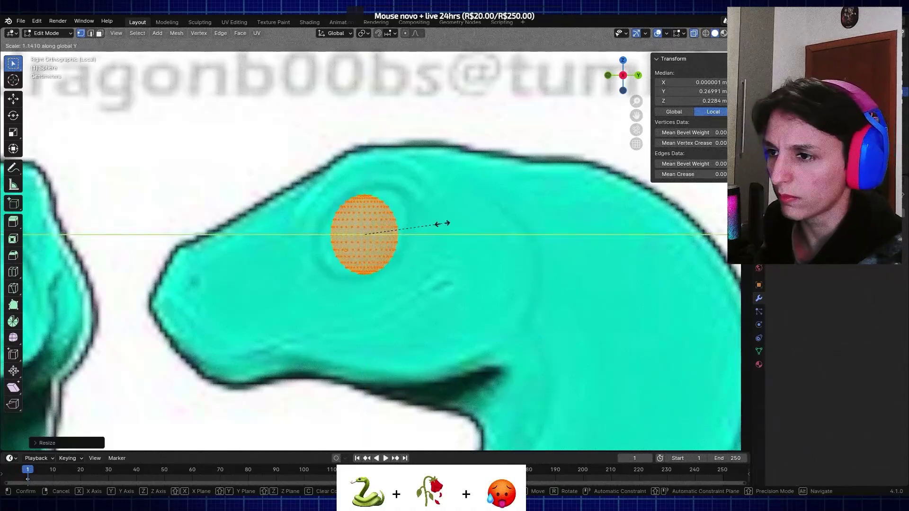
Step: Scale the eye sphere along one axis into an elongated oval
left_click(485, 217)
key("s")
left_click(479, 199)
key("s")
left_click(470, 171)
Step: Soft-reshape the eye with proportional editing on, then orbit over the coils
left_click(387, 268)
key("o")
key("g")
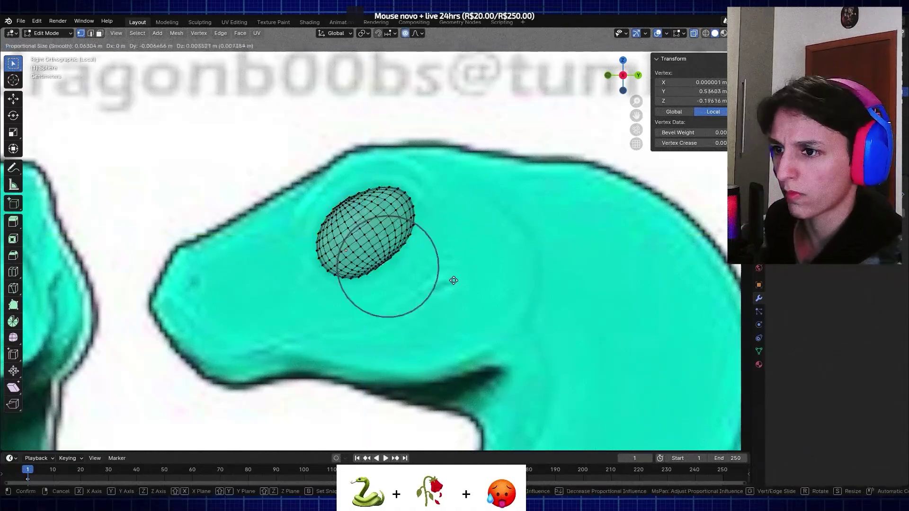
left_click(459, 285)
scroll(427, 229, "up", 2)
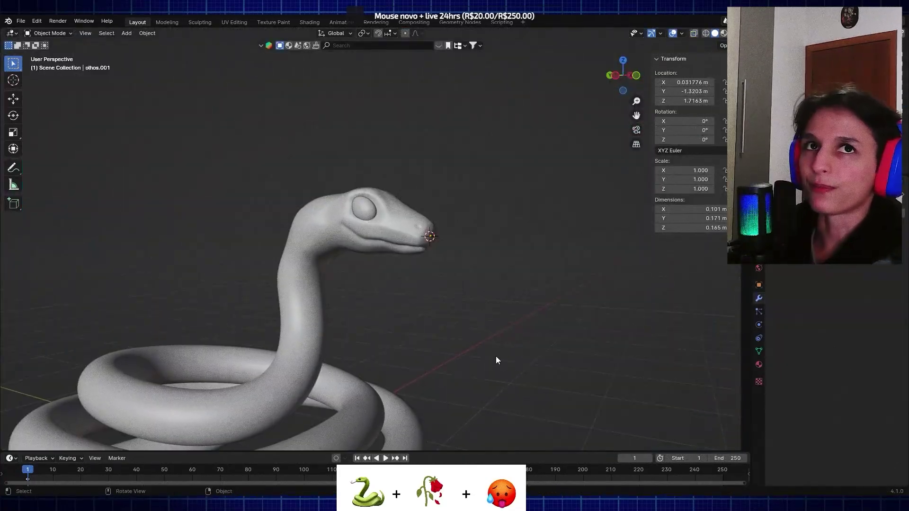
mouse_move(495, 361)
middle_mouse_down()
mouse_move(406, 341)
mouse_move(420, 350)
middle_mouse_up()
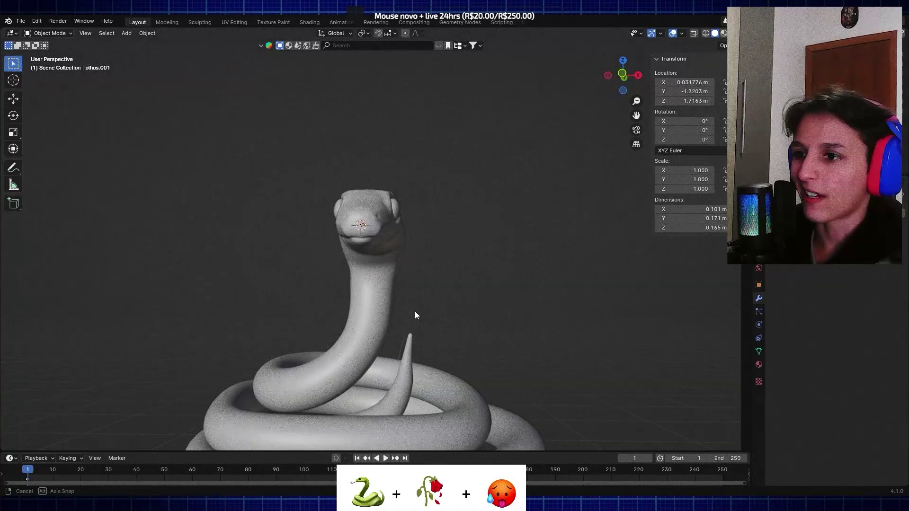
middle_click_drag(416, 312, 472, 315)
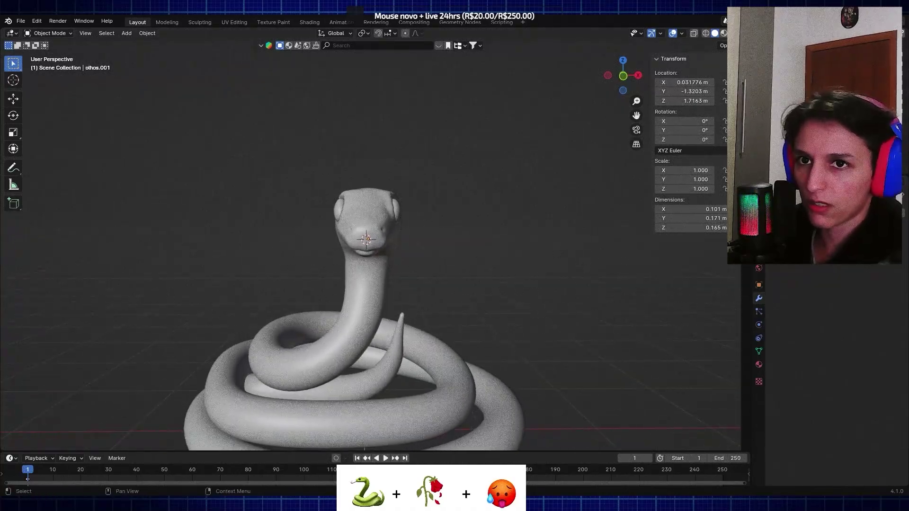
Step: Narrow the petal plane's rounded end by scaling it
scroll(279, 221, "down", 5)
key("s")
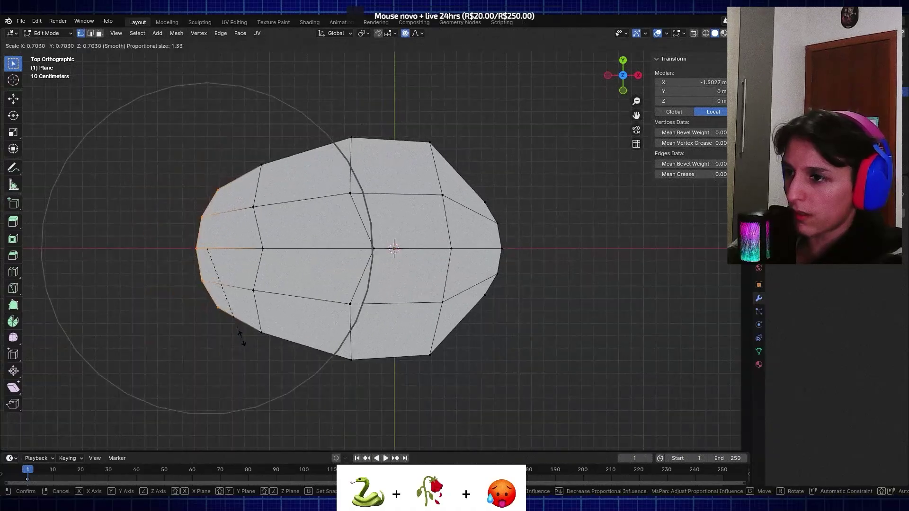
left_click(231, 325)
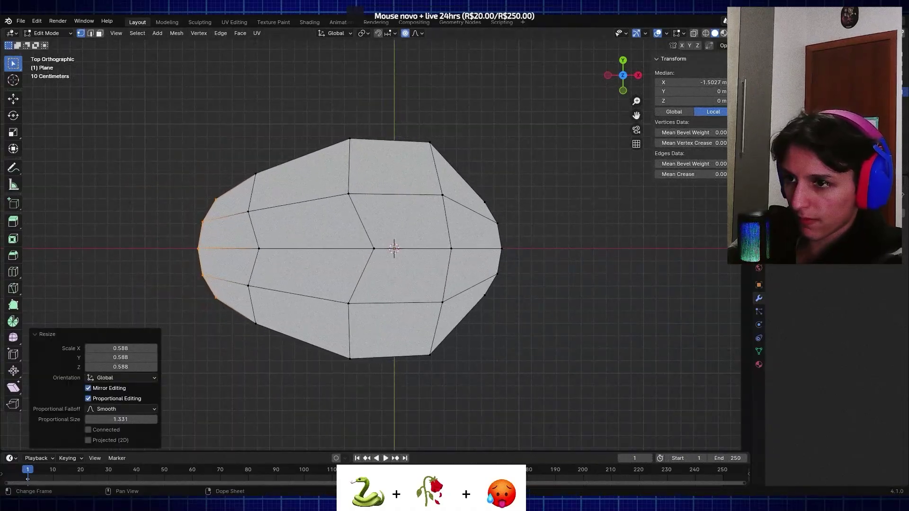
Step: Raise the petal's centre vertex along Z to cup it
left_click(375, 248)
key("g")
middle_click_drag(355, 251, 373, 353)
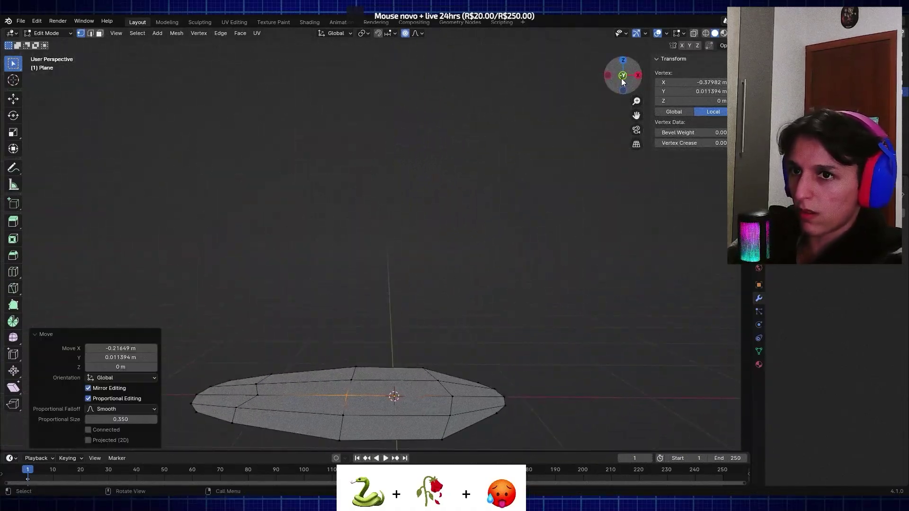
key("g")
key("z")
scroll(378, 315, "down", 2)
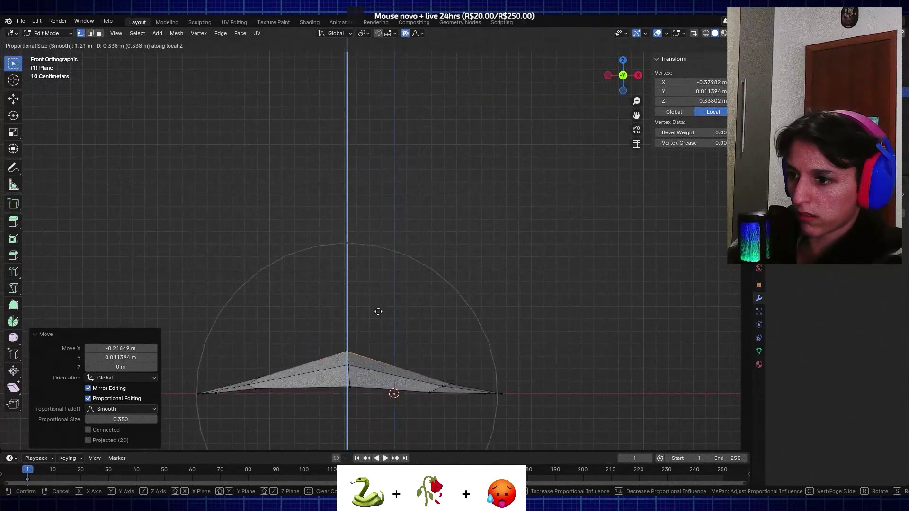
mouse_move(378, 300)
middle_mouse_down()
mouse_move(369, 263)
mouse_move(488, 213)
mouse_move(269, 258)
middle_mouse_up()
left_click(372, 252)
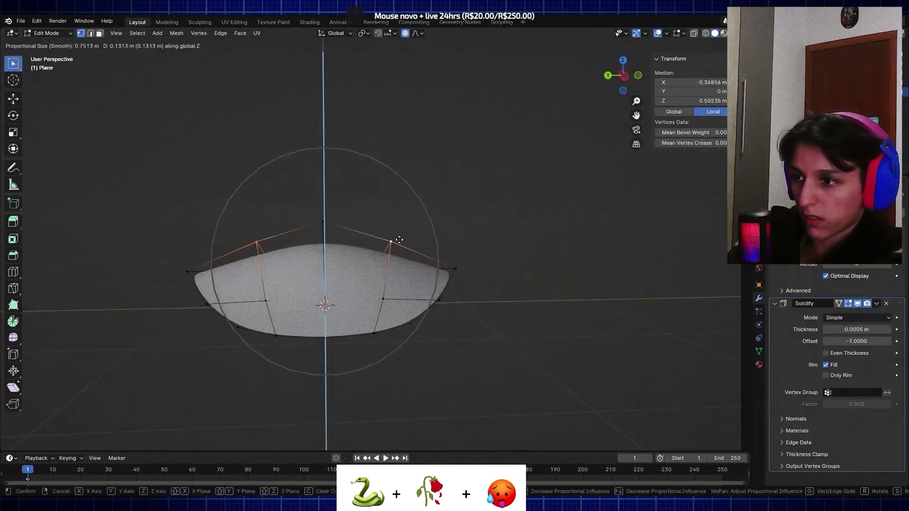
Step: Select the petal's base edges and move the petal into place around the head
middle_click_drag(393, 260, 331, 285)
scroll(332, 284, "up", 3)
left_click(294, 329, "ctrl")
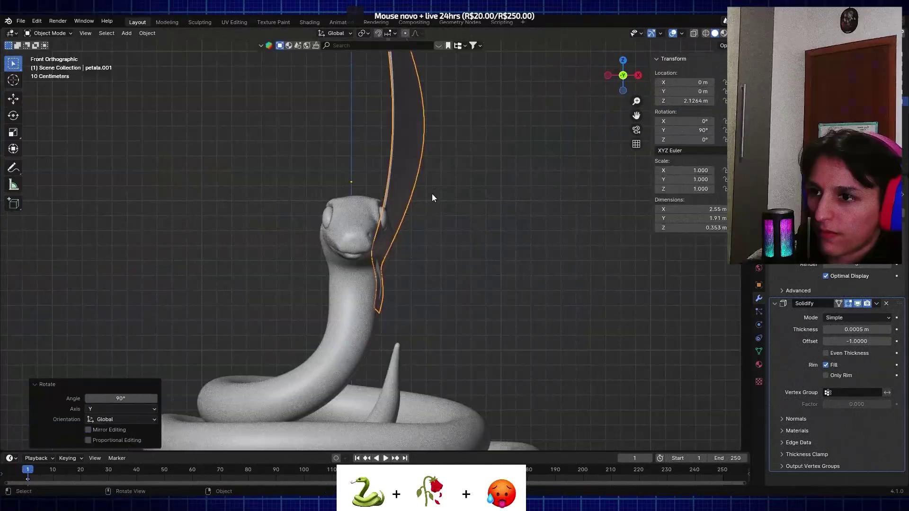
key("g")
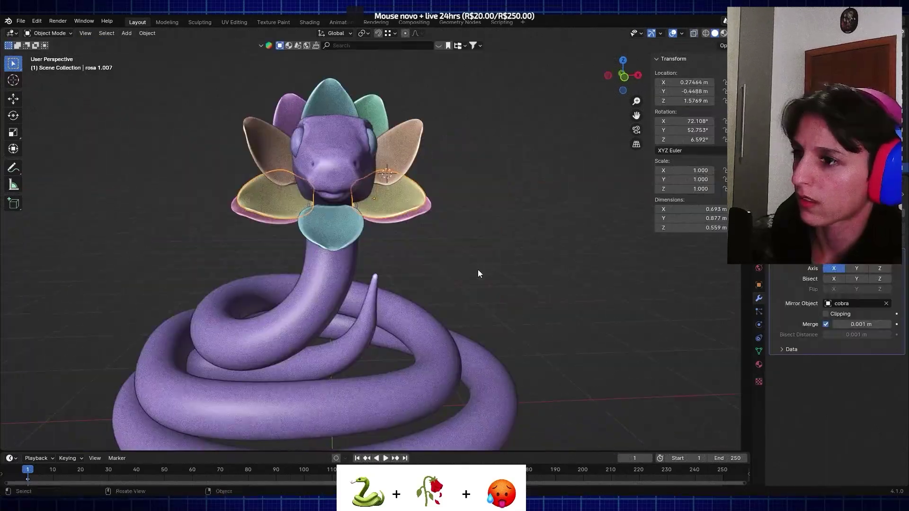
Step: Orbit and zoom around the snake to inspect its layered petal collar
middle_click_drag(471, 271, 432, 229)
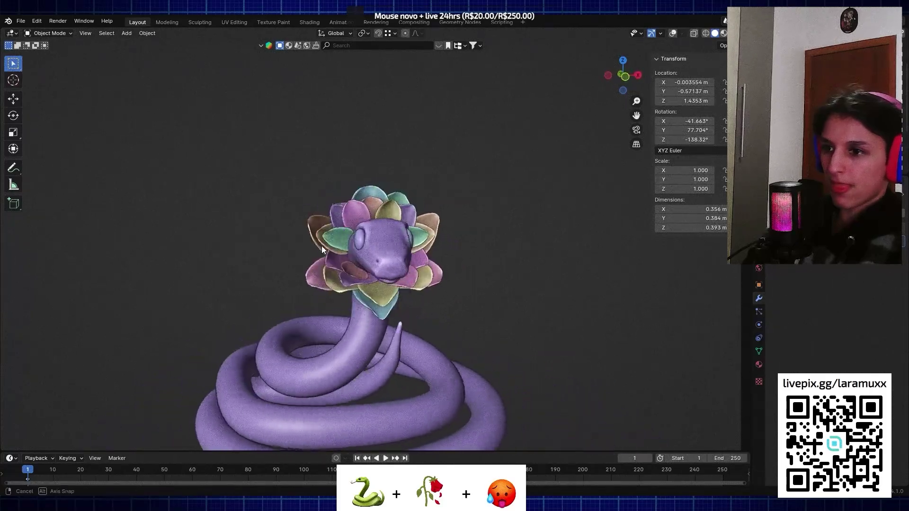
scroll(331, 255, "up", 1)
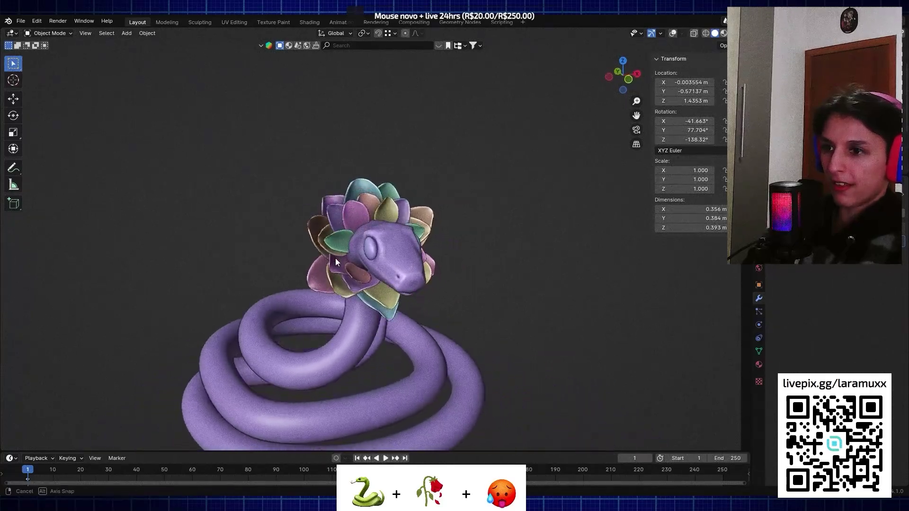
scroll(336, 257, "up", 1)
scroll(457, 279, "up", 2)
scroll(462, 280, "up", 1)
scroll(466, 278, "down", 3)
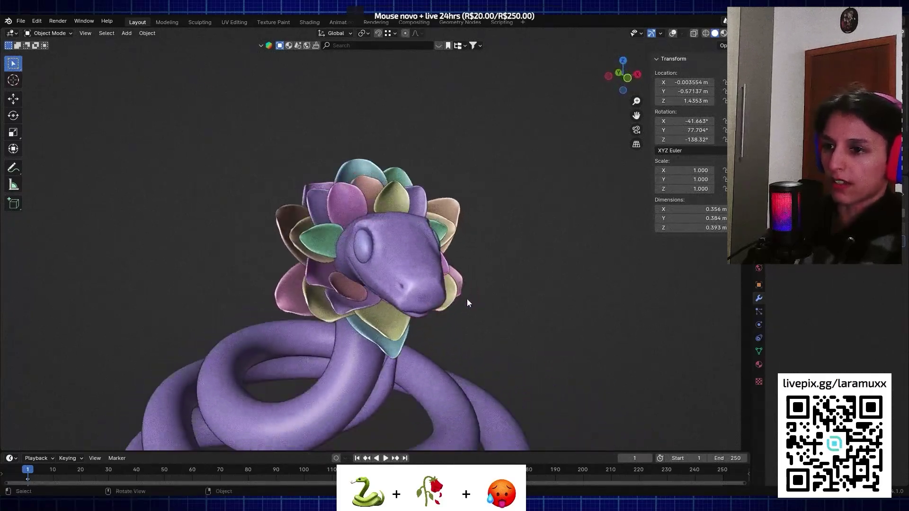
scroll(459, 293, "down", 2)
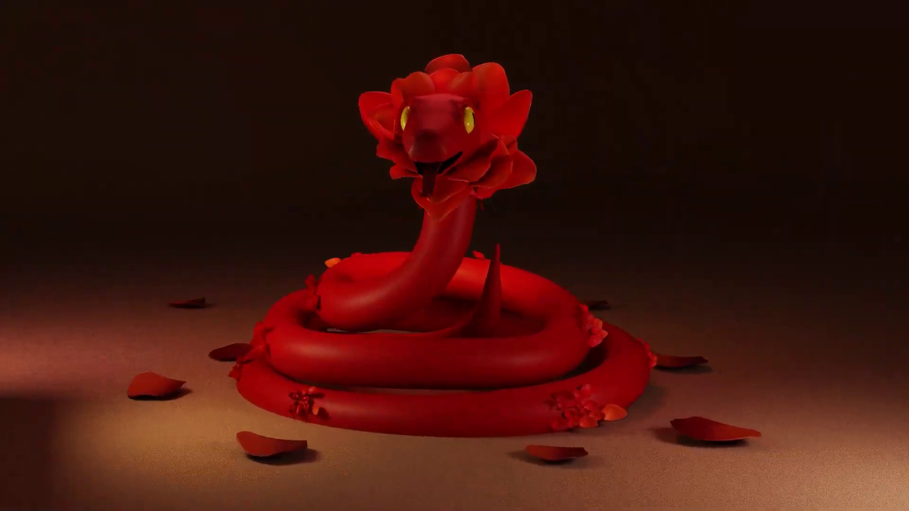